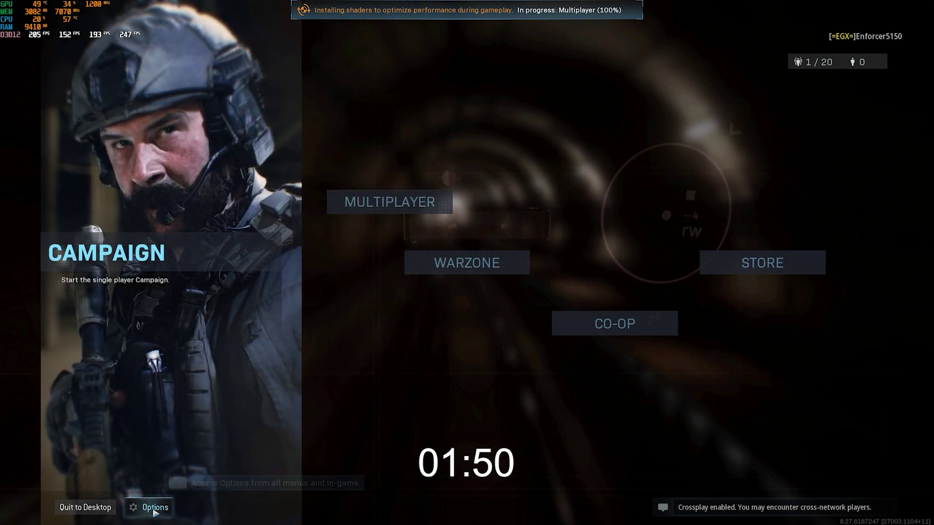
Step: Set the screen refresh rate to 144 in the game's graphics options
click(152, 506)
click(282, 67)
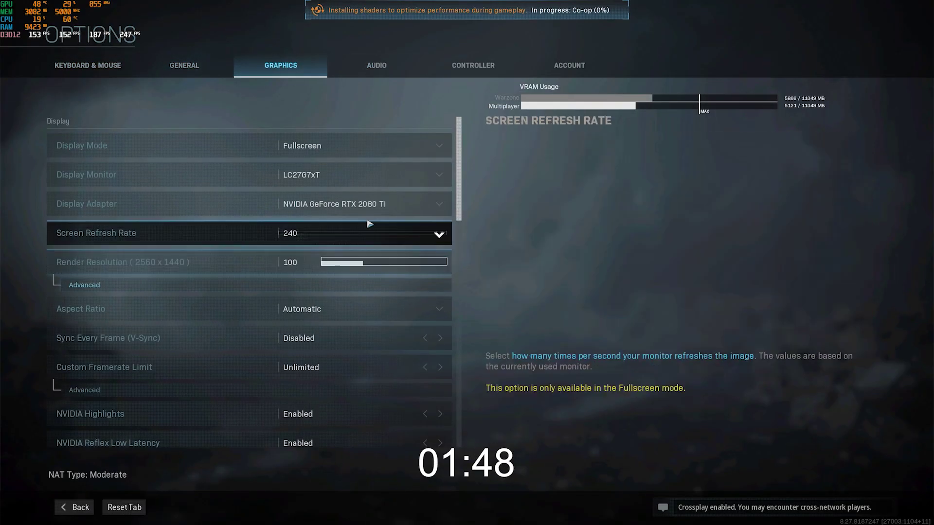
click(439, 233)
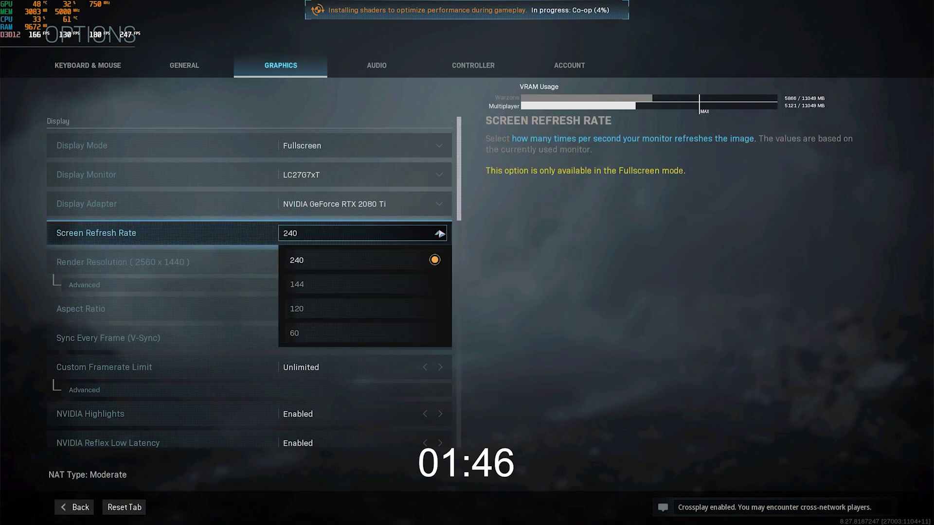
click(365, 284)
click(184, 507)
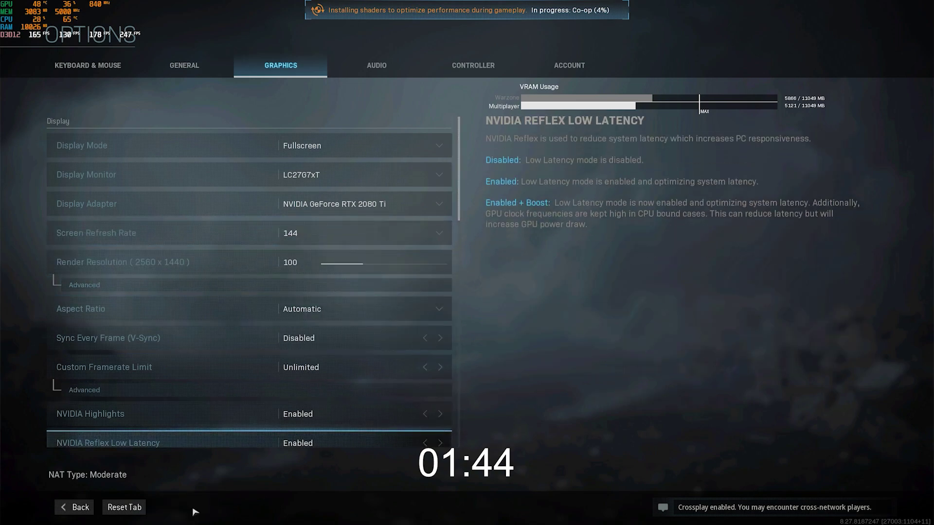
Step: Turn on the NVIDIA performance overlay and dismiss the DirectX error
key(alt+r)
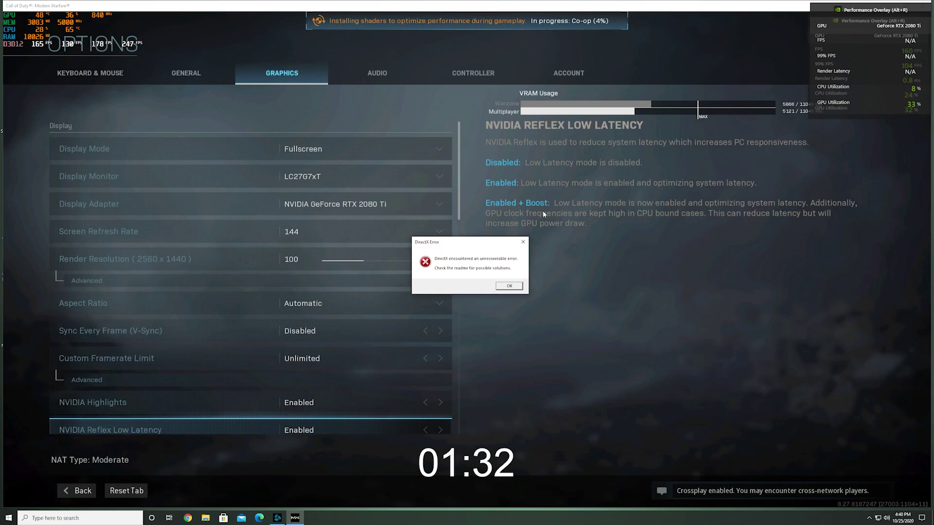
click(509, 286)
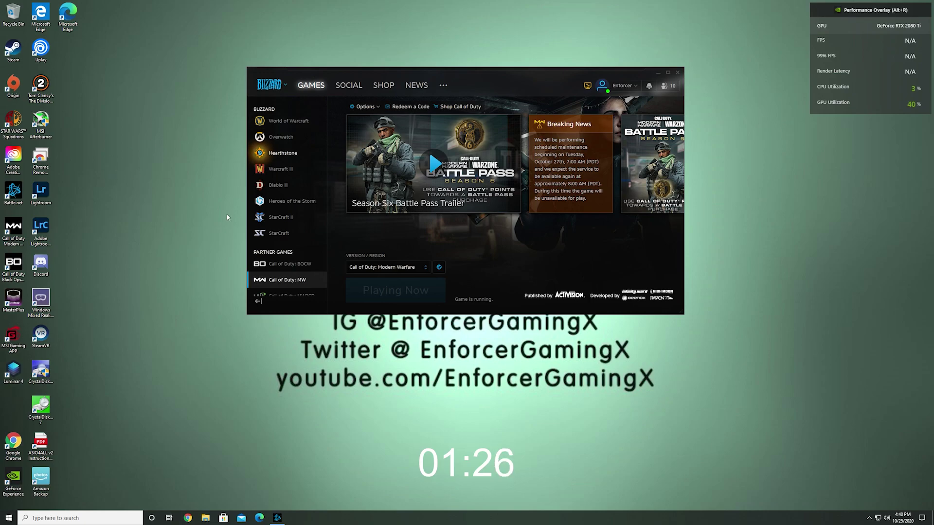
Step: Switch to MSI Afterburner and examine its system information, including the RivaTuner details and assigned hotkeys
click(869, 517)
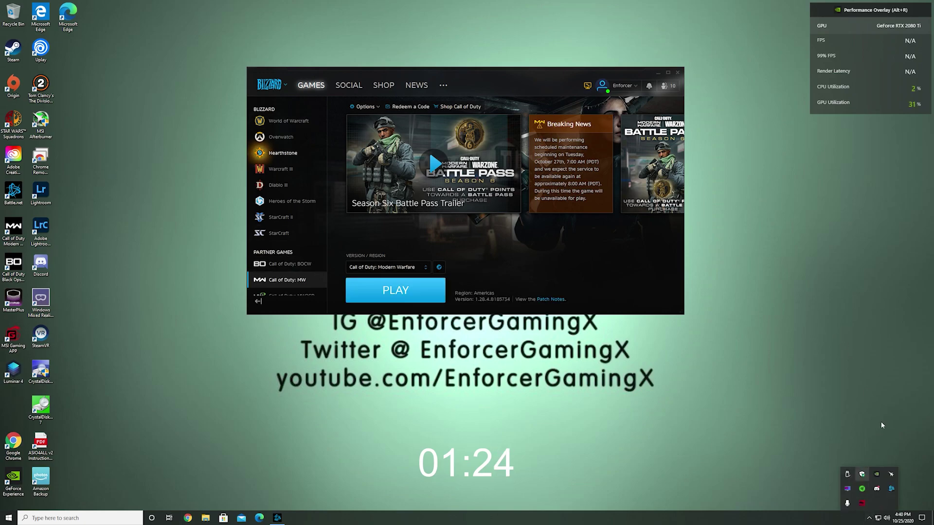
click(891, 475)
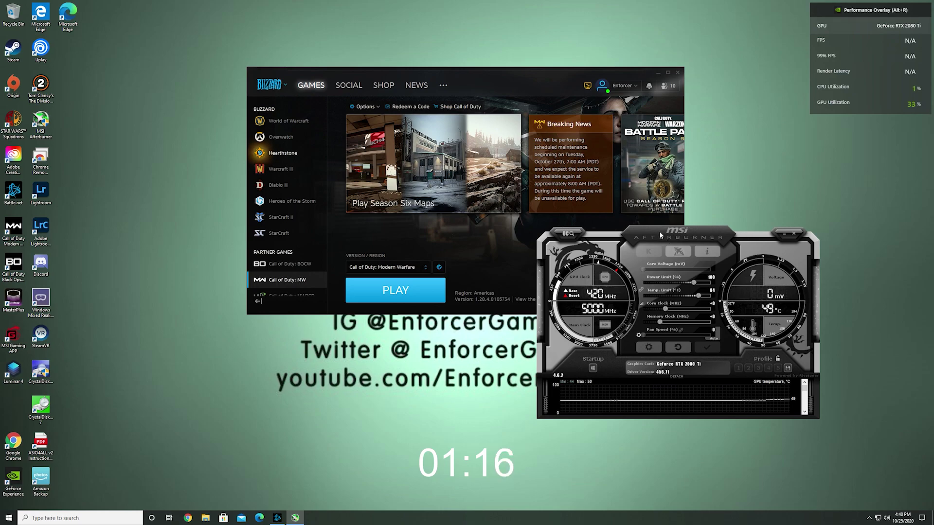
drag(659, 231, 690, 202)
click(739, 223)
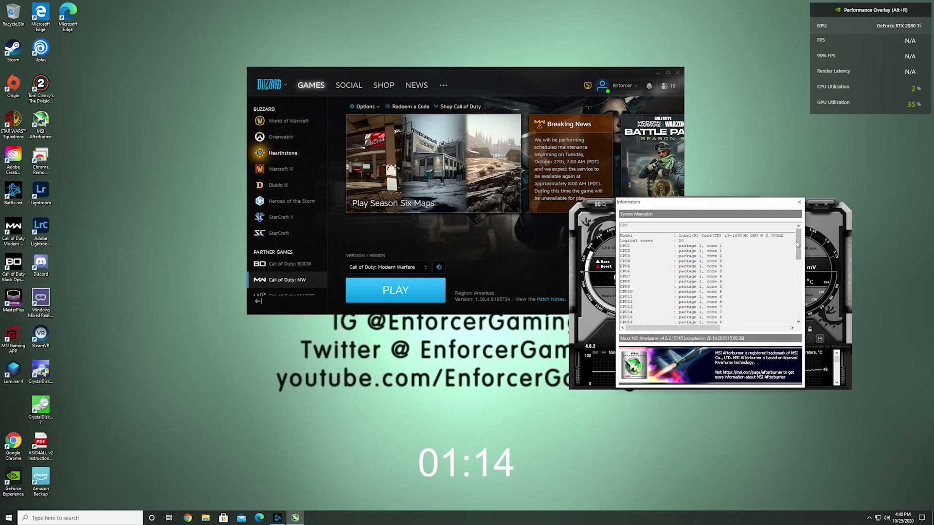
drag(797, 244, 722, 336)
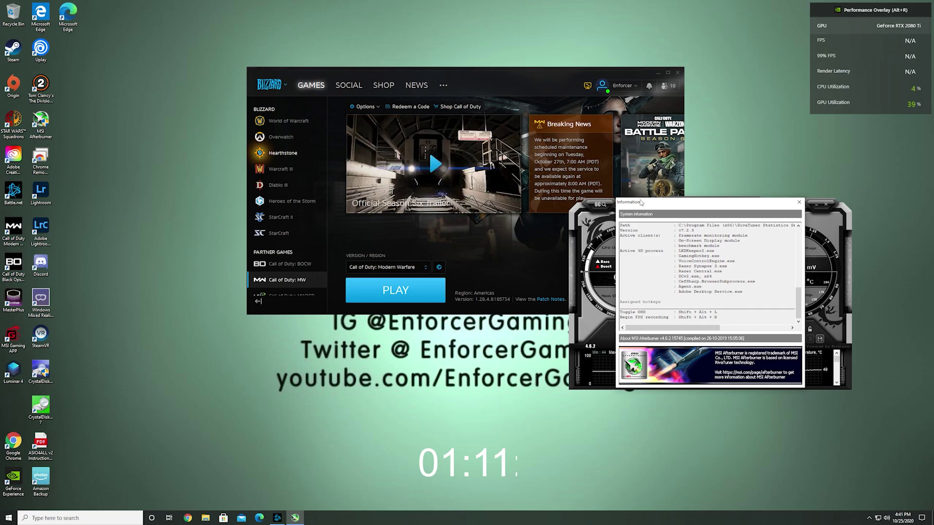
click(797, 204)
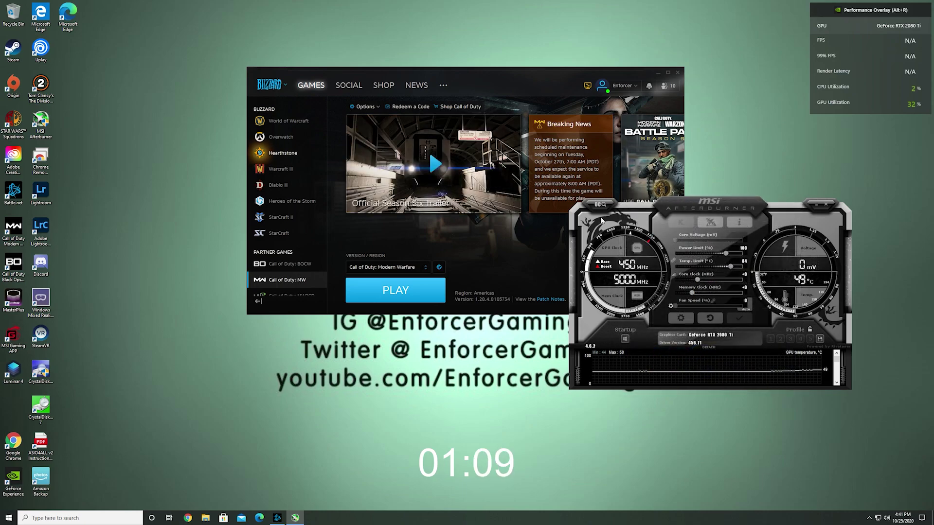
Step: Examine the general and benchmark settings in the MSI Afterburner properties
click(680, 319)
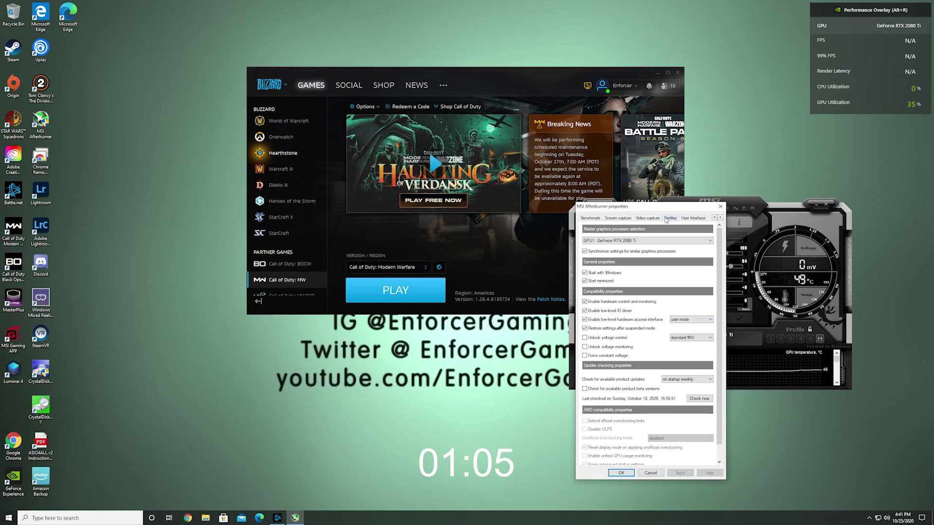
click(589, 218)
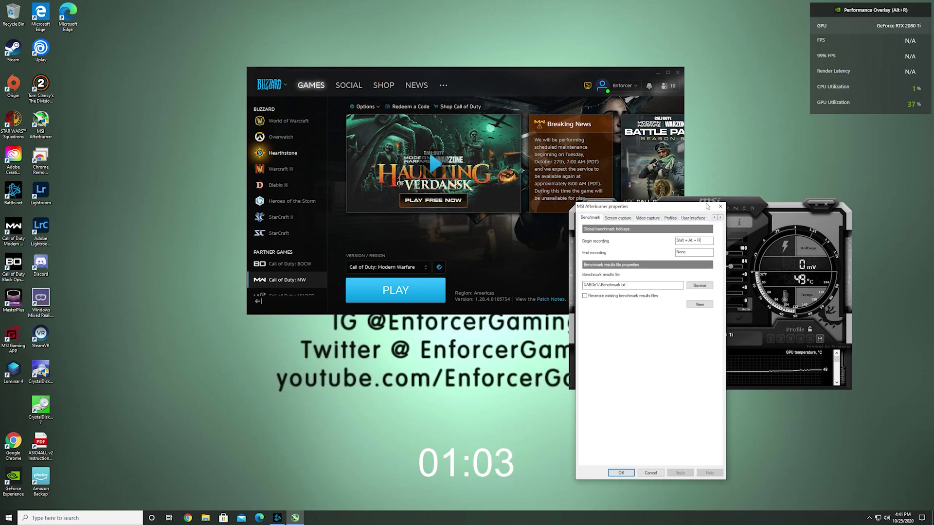
key(Escape)
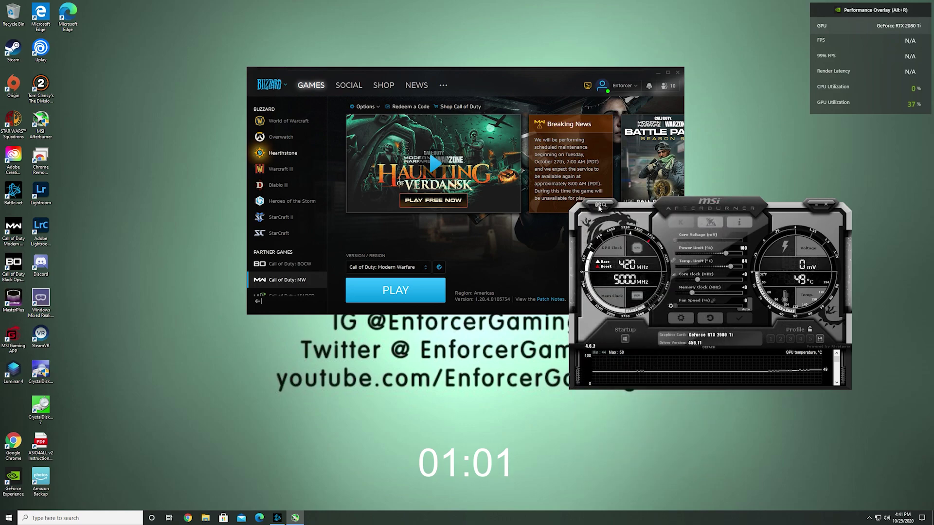
click(600, 206)
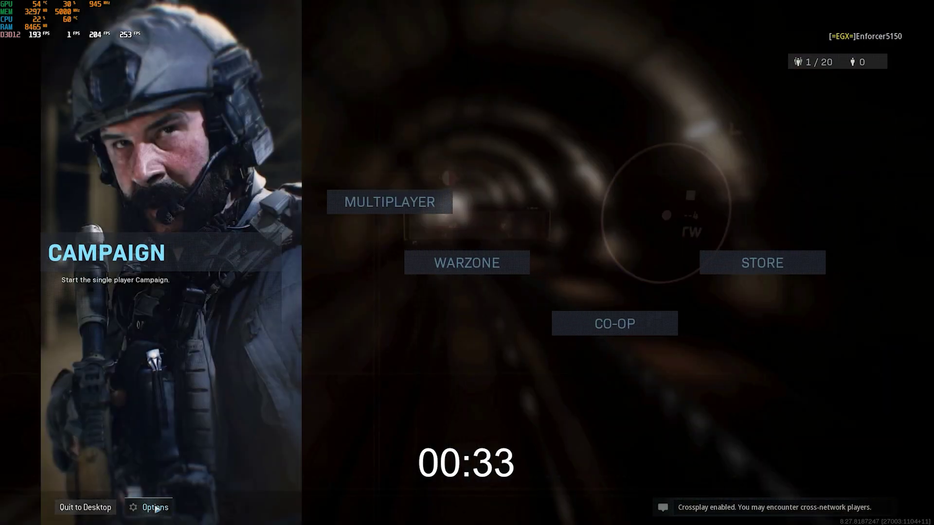
Step: Change the screen refresh rate to 144 in the restarted game's graphics options
click(148, 507)
click(299, 74)
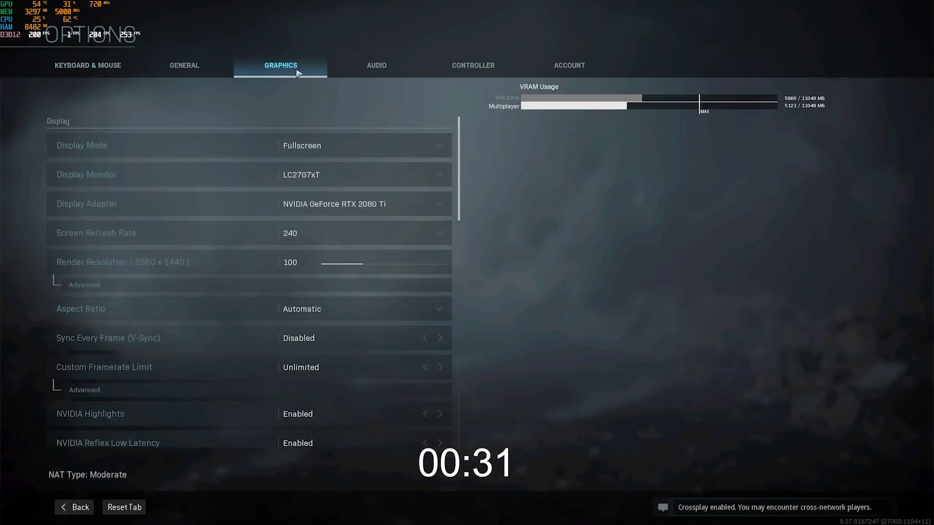
click(440, 234)
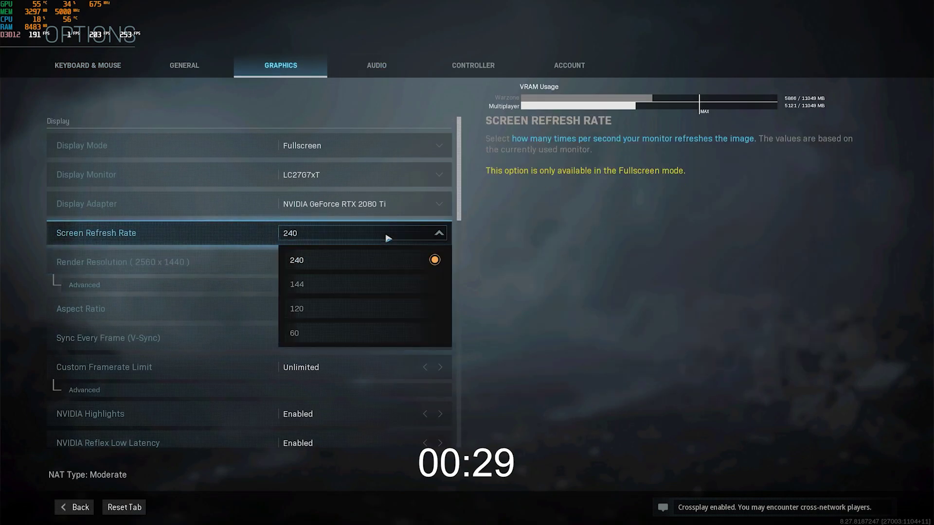
click(312, 285)
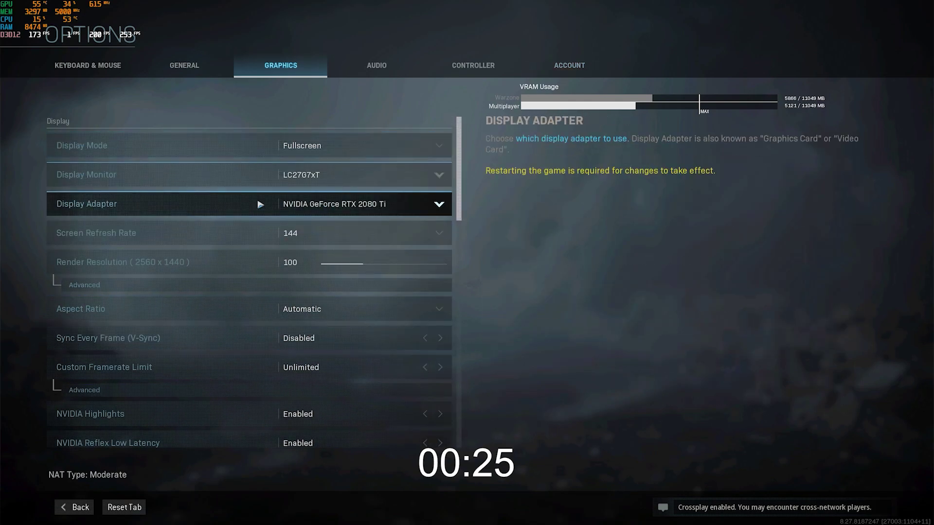
Step: Set the screen refresh rate back to 240 and leave the options
click(417, 239)
click(369, 260)
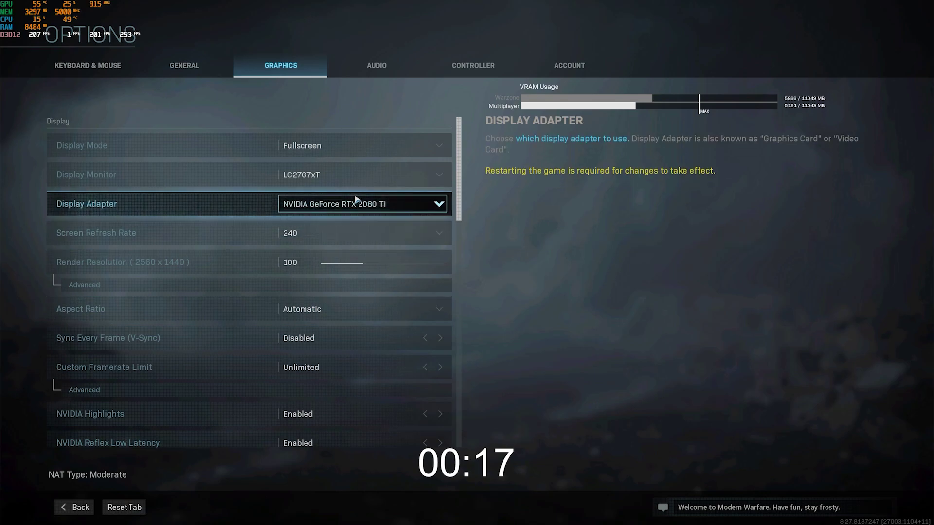
drag(459, 146, 481, 165)
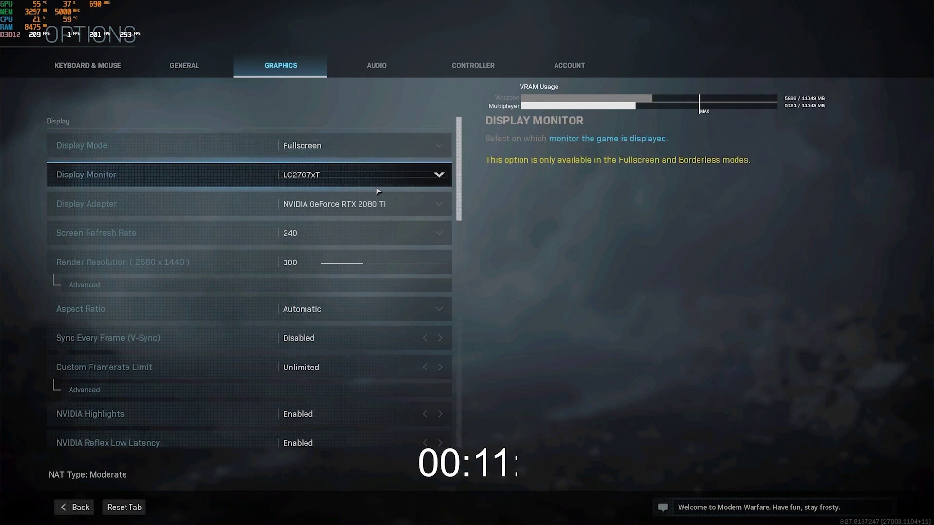
key(Escape)
Step: Enter Multiplayer and close the Message of the Day
mouse_move(248, 202)
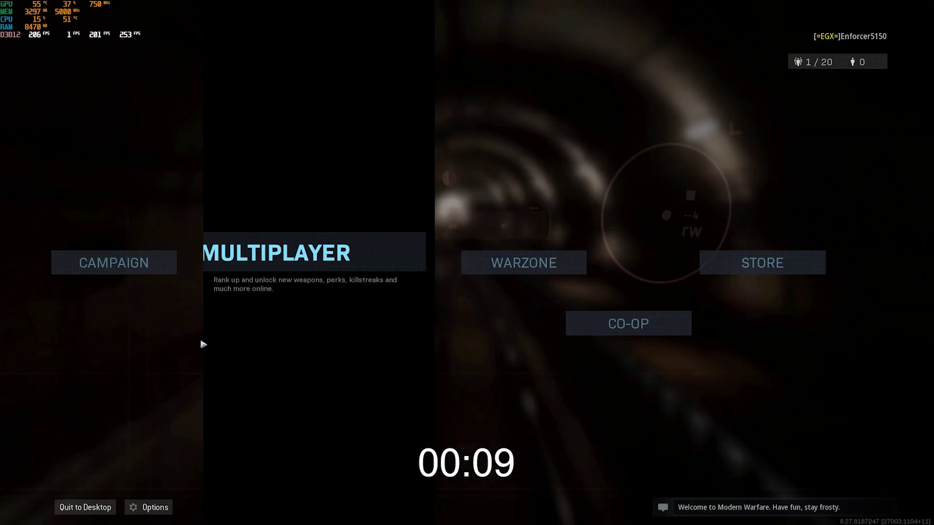
key(Escape)
key(Escape)
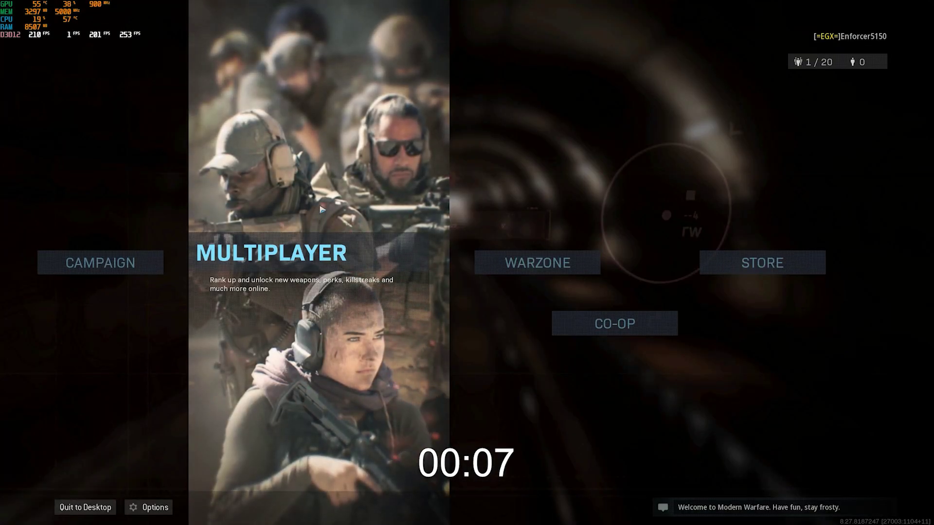
click(326, 213)
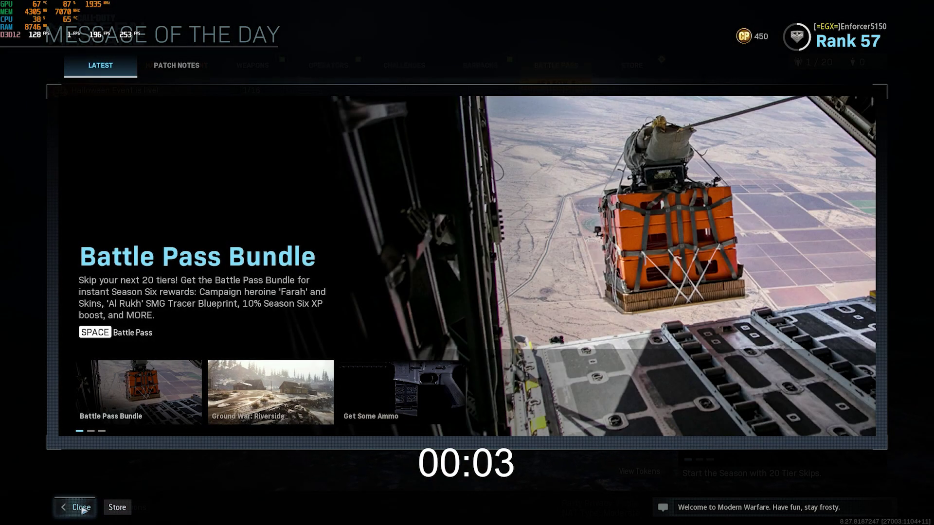
key(Escape)
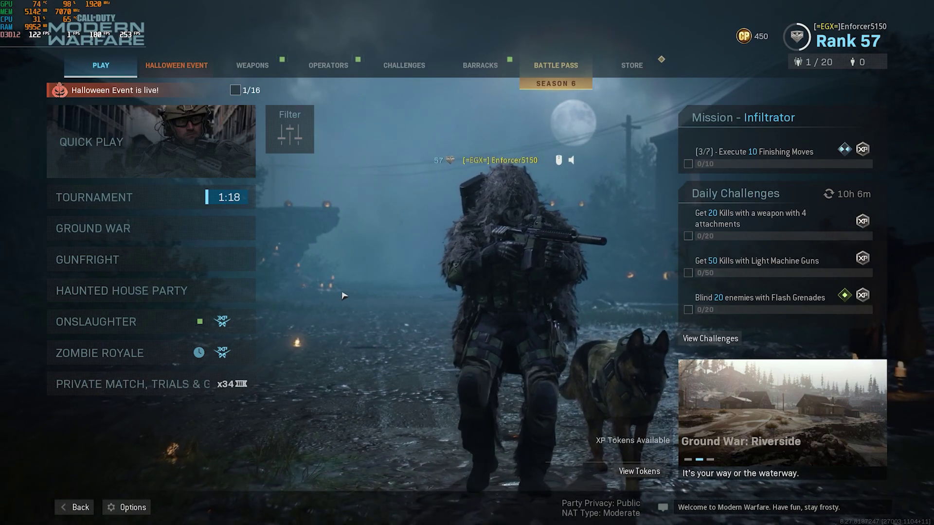
Step: Browse the multiplayer sections from Play to Challenges and return to Play
key(e)
key(e)
key(e)
key(e)
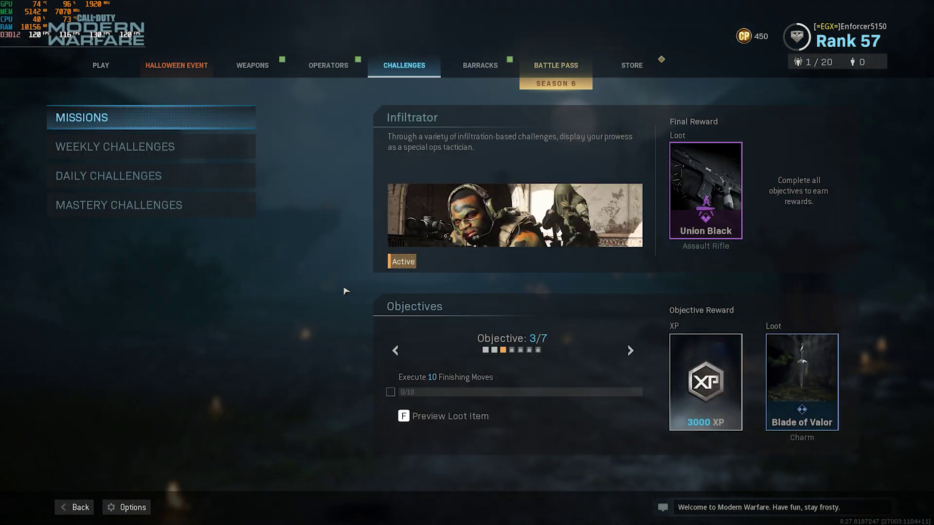
key(q)
key(q)
key(q)
key(q)
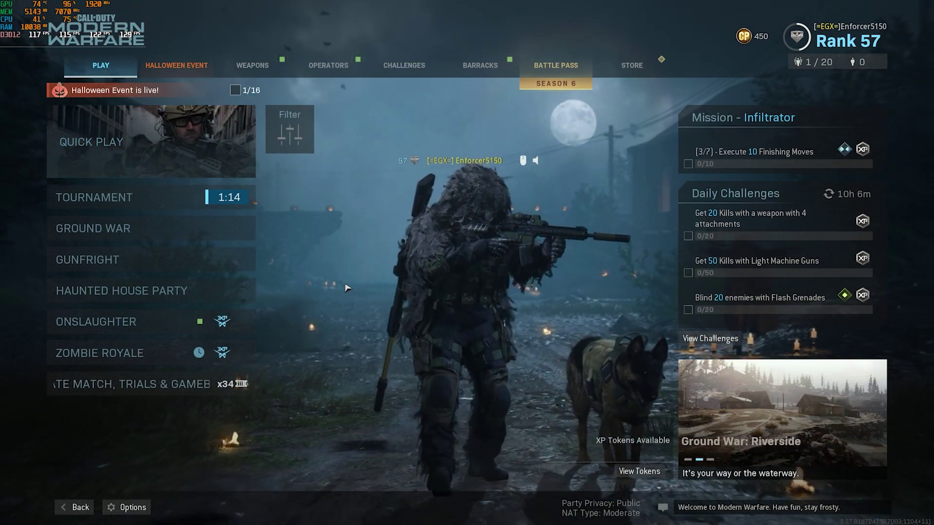